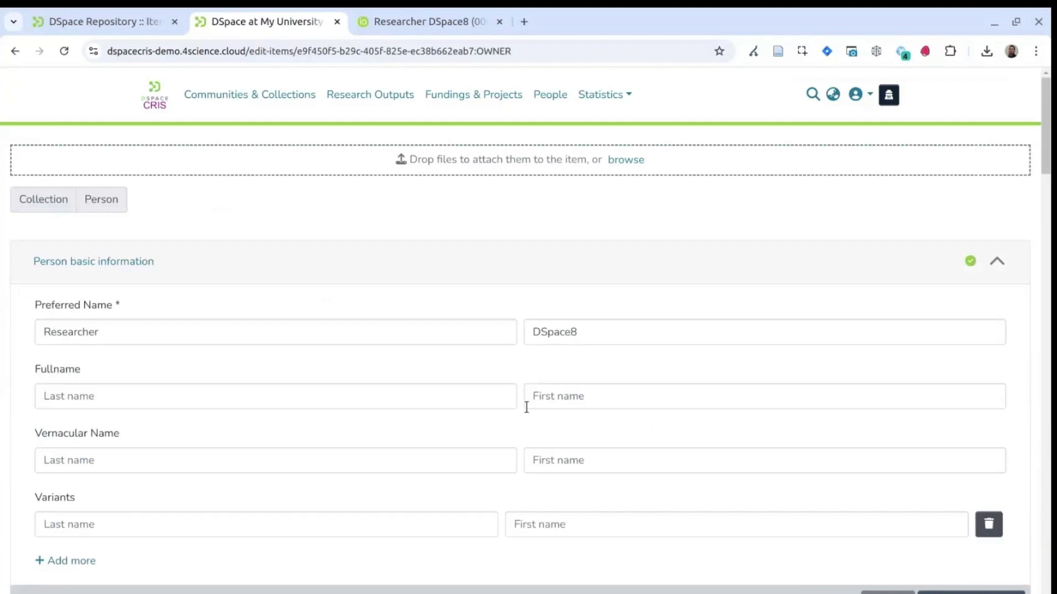
In the person's affiliations, enter the role CTIO and choose 4Science S.p.A. as the organisation name.
scroll(430, 397, "down", 10)
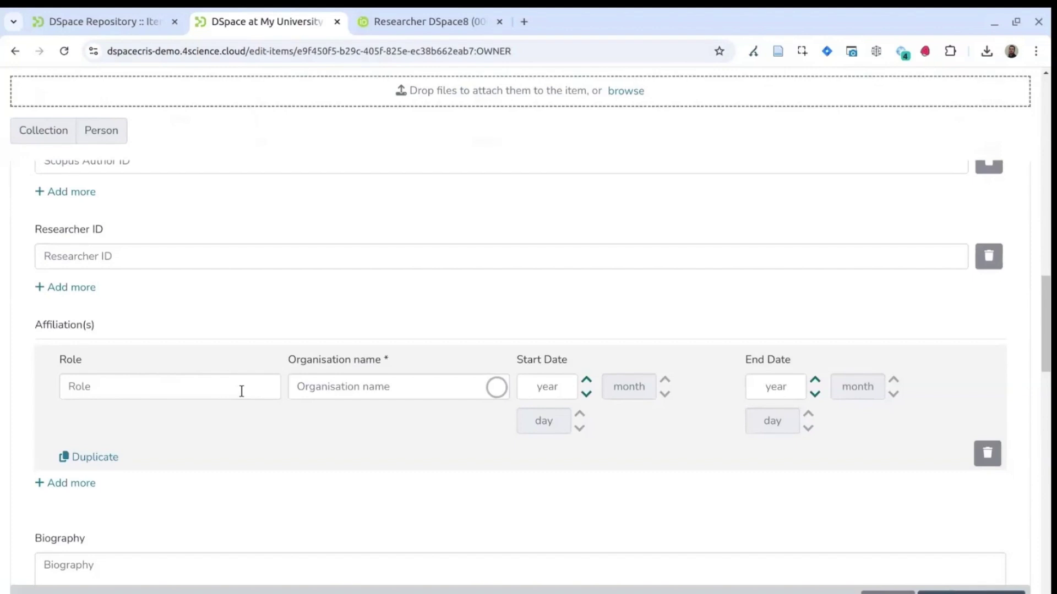
left_click(189, 389)
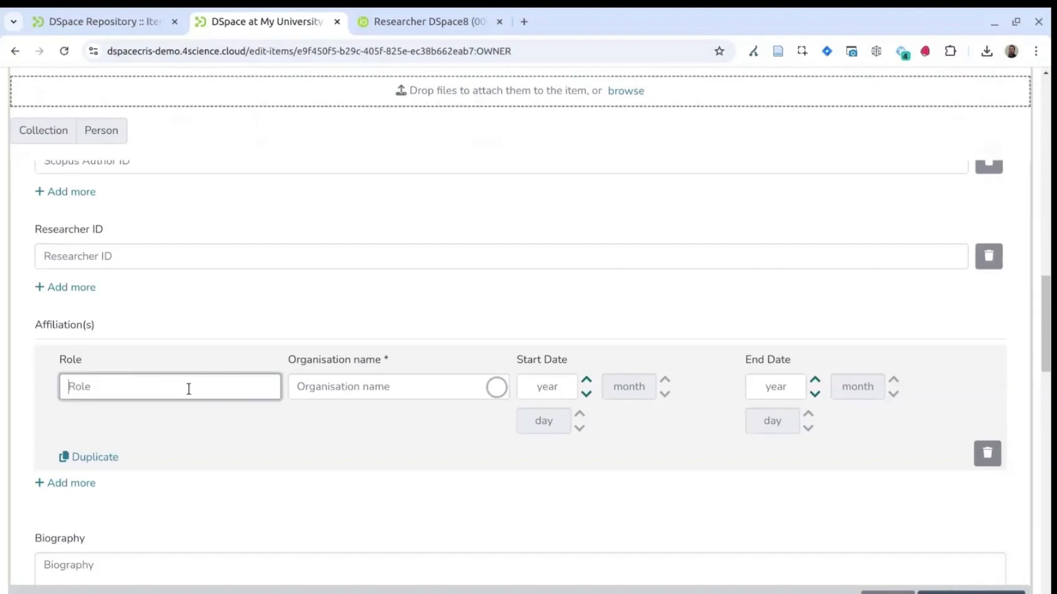
type("CTIO")
left_click(318, 385)
type("4Science")
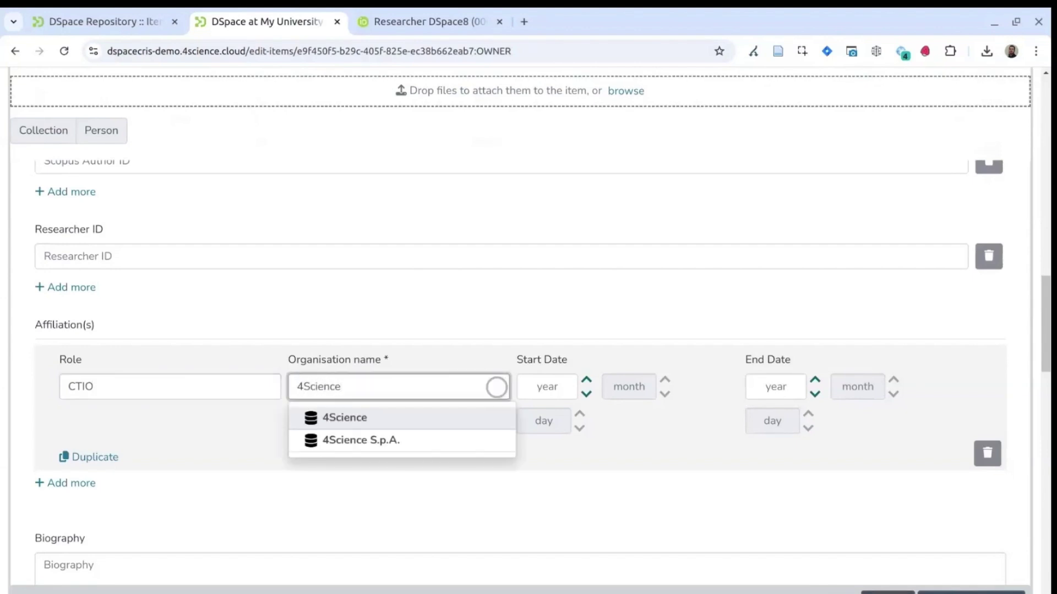
left_click(391, 444)
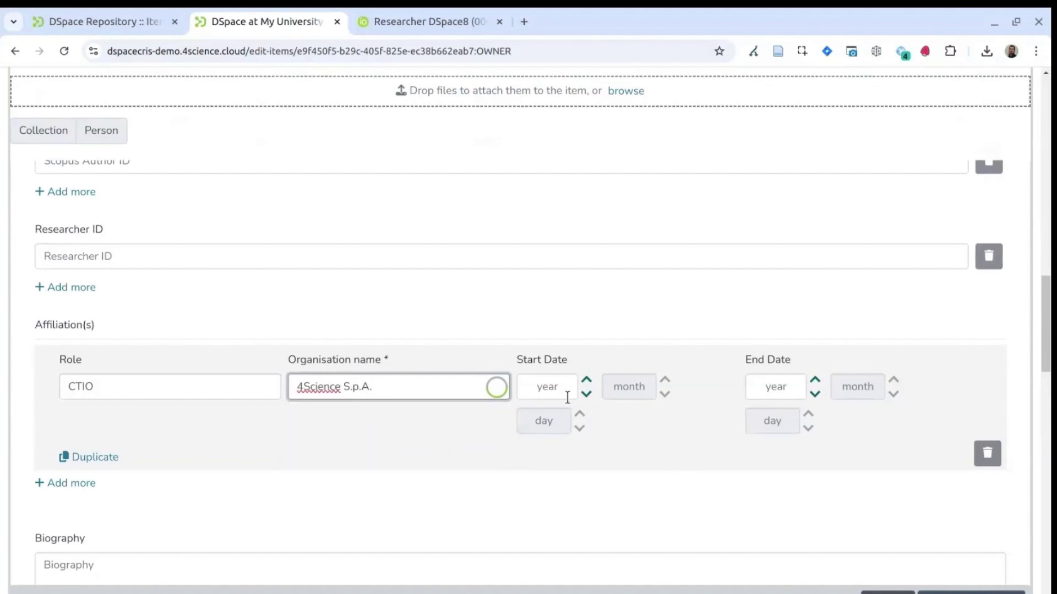
Set the start date of the CTIO affiliation to year 2016, month 7.
left_click(559, 383)
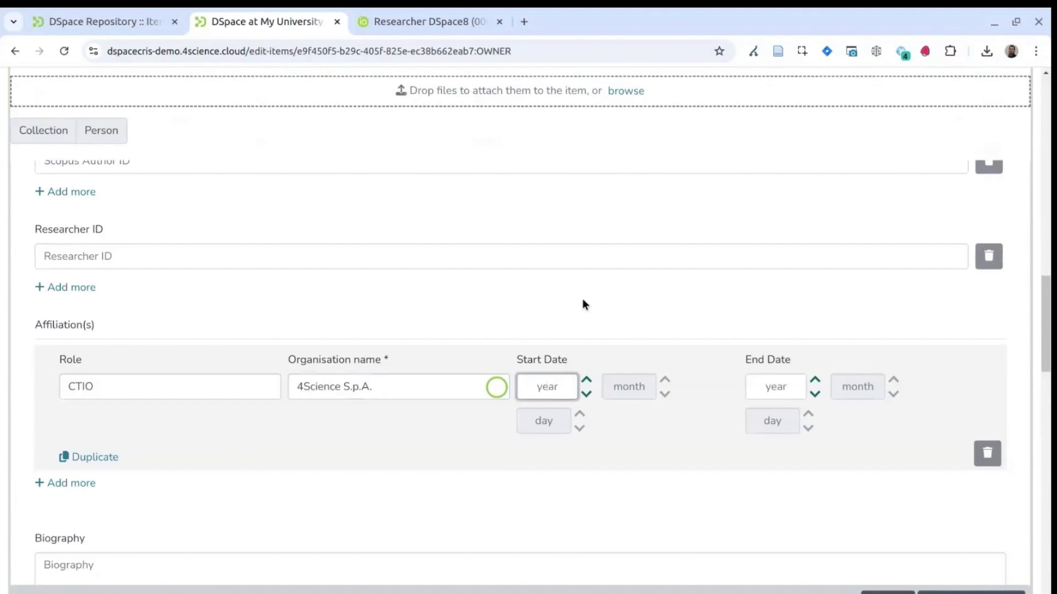
type("2016")
left_click(628, 386)
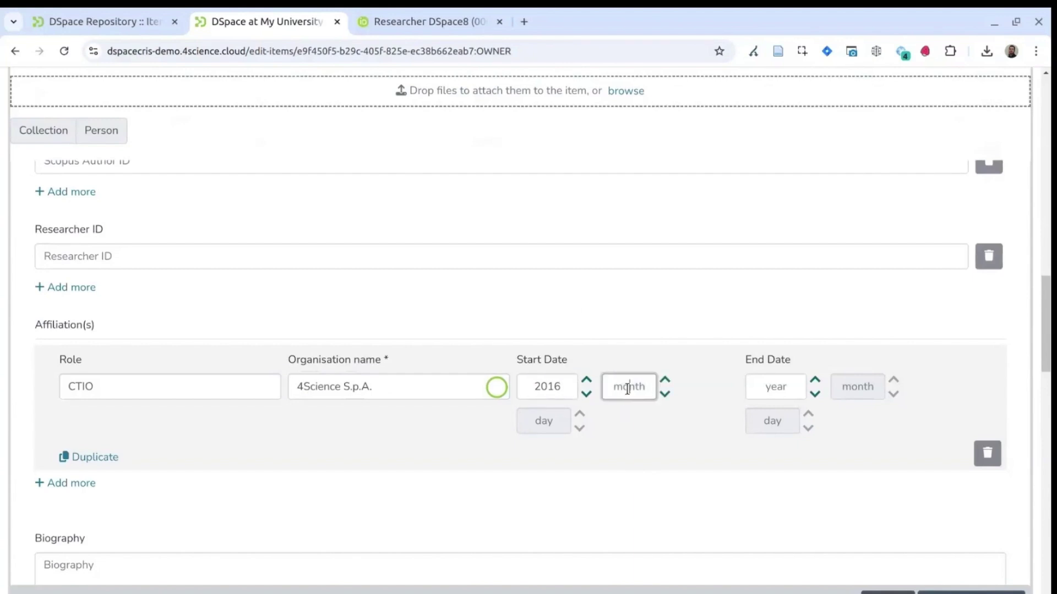
type("07")
left_click(675, 444)
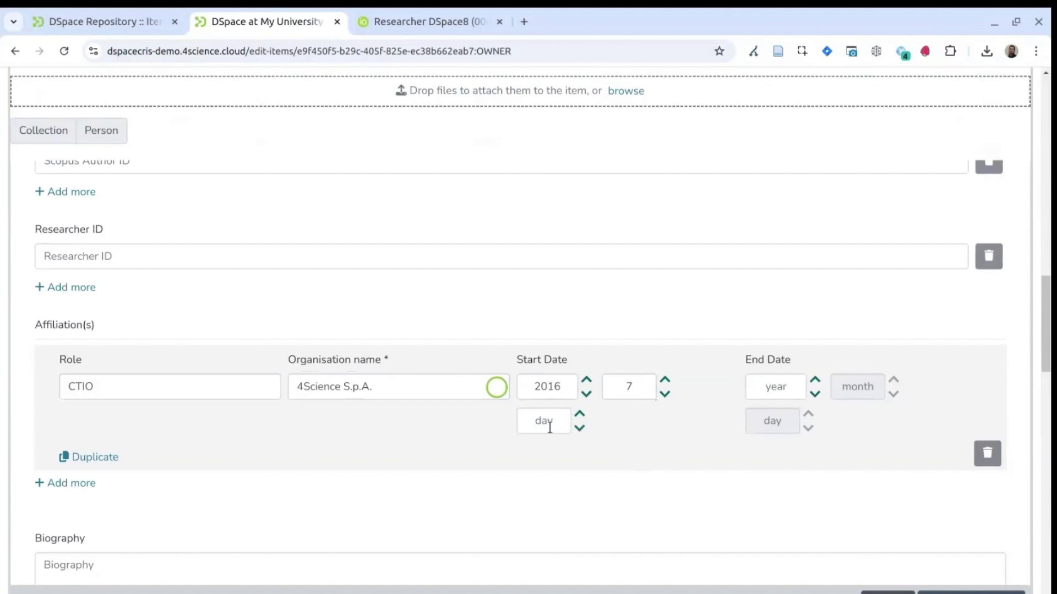
Duplicate the CTIO affiliation, setting the copy's role to Test and its start year to 2015.
scroll(528, 426, "down", 2)
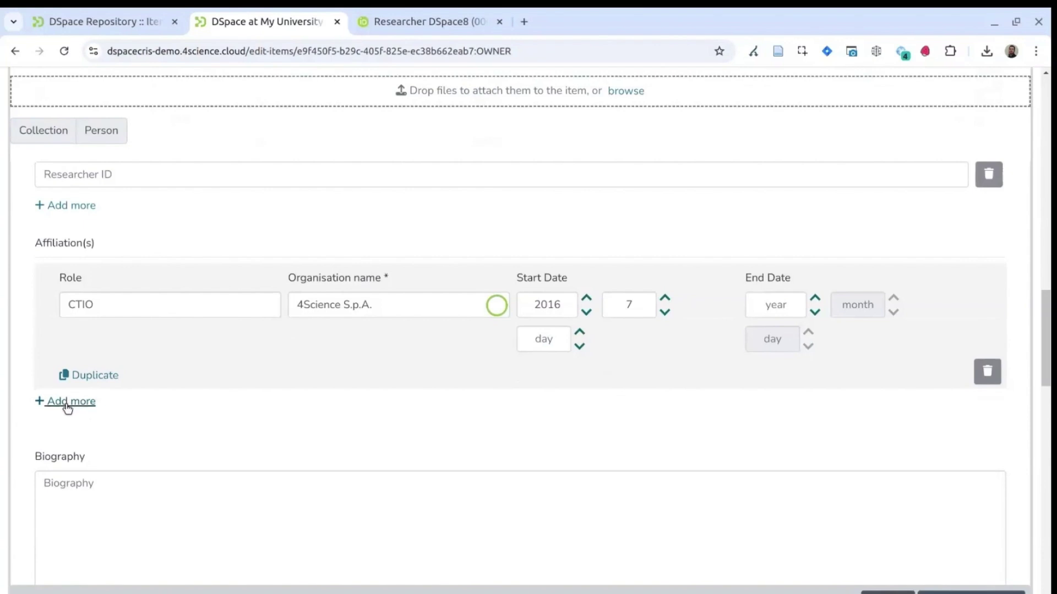
left_click(98, 374)
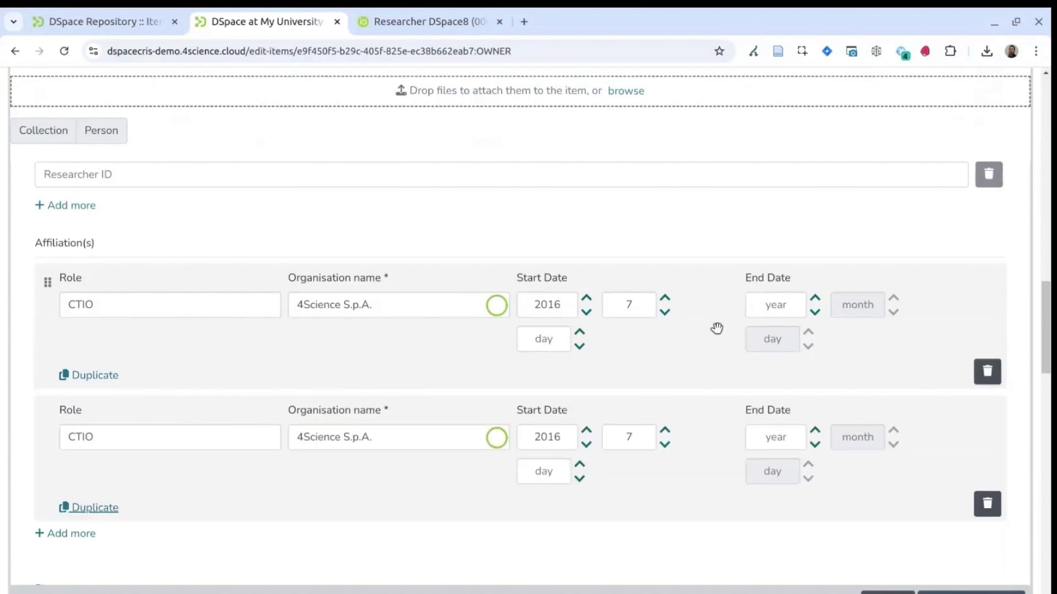
left_click(147, 431)
double_click(146, 431)
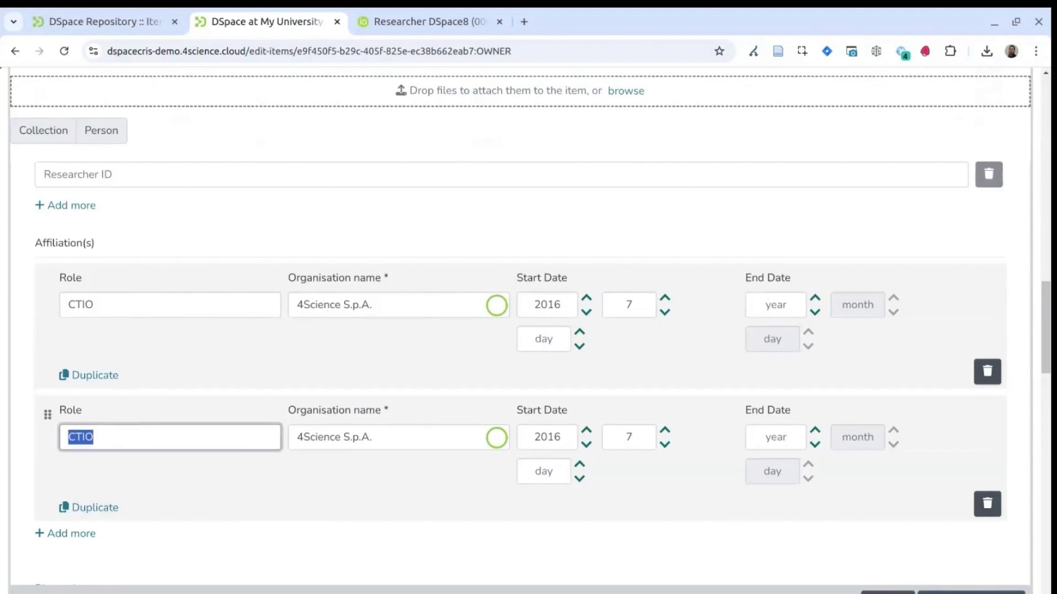
type("Test")
left_click(586, 444)
Set the end date of the Test affiliation to year 2016, month 6, and save the profile.
left_click(788, 438)
type("2016")
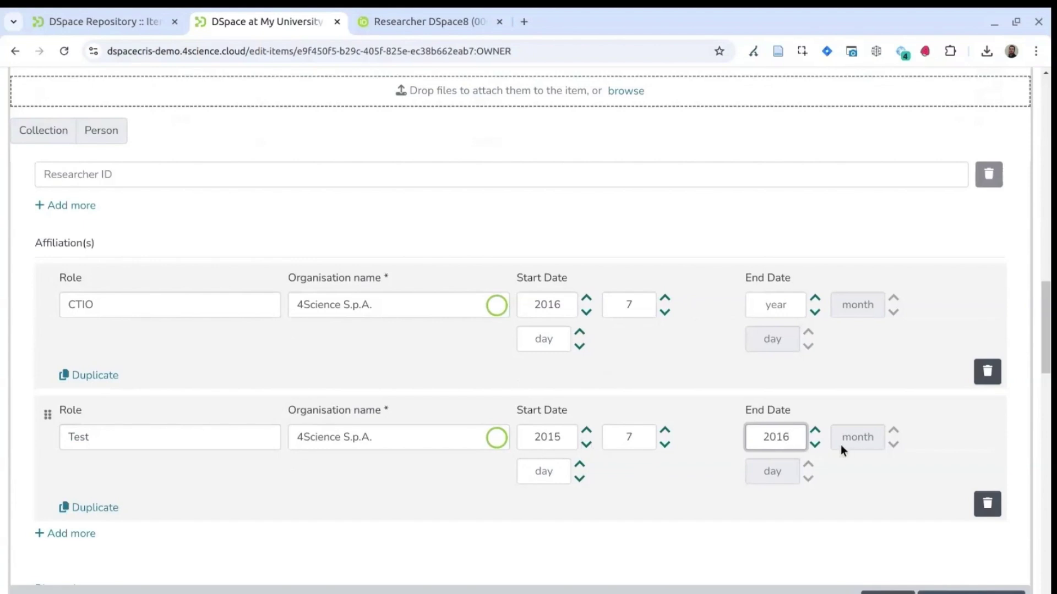
left_click(857, 437)
type("06")
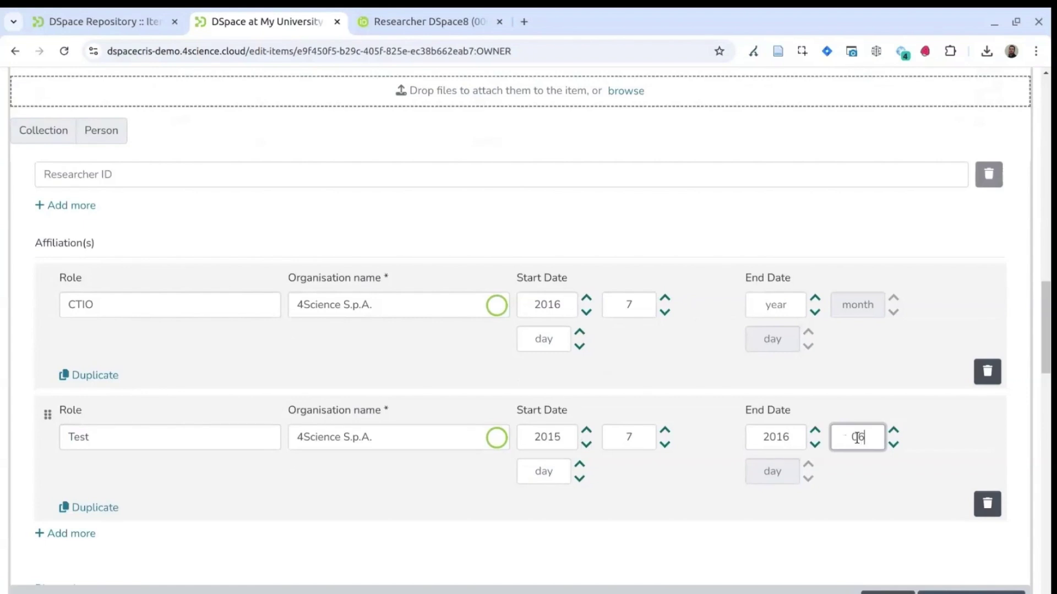
left_click(872, 490)
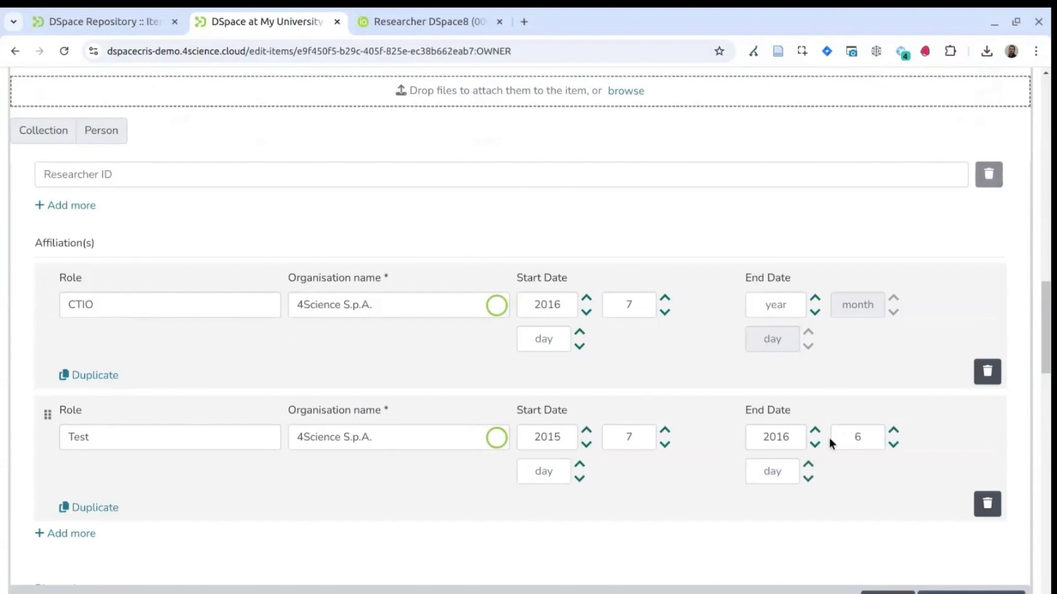
left_click(971, 592)
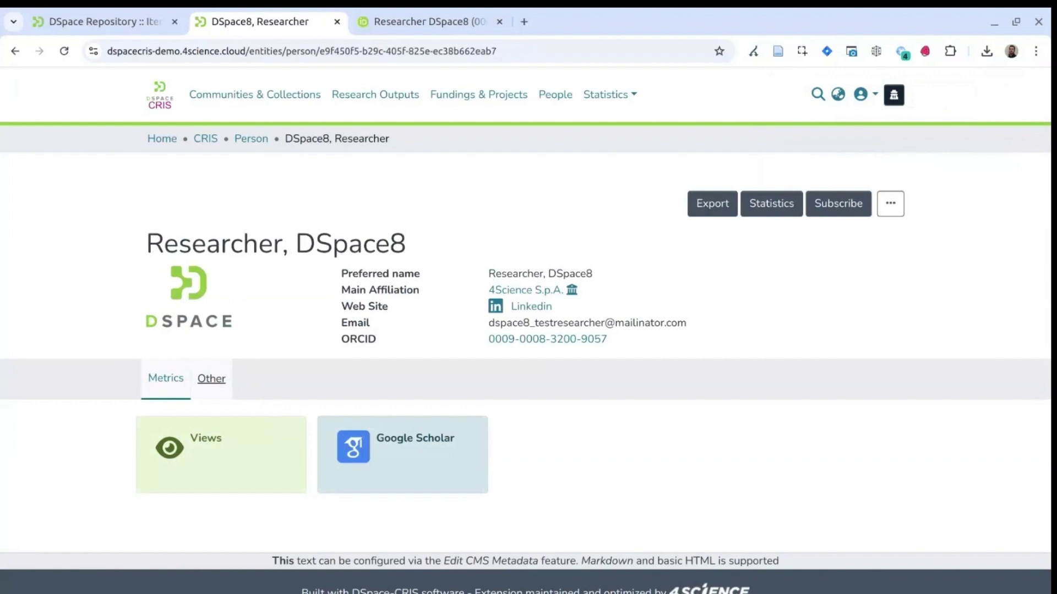
Review the affiliations in the profile's Other section, highlighting the CTIO row.
left_click(213, 379)
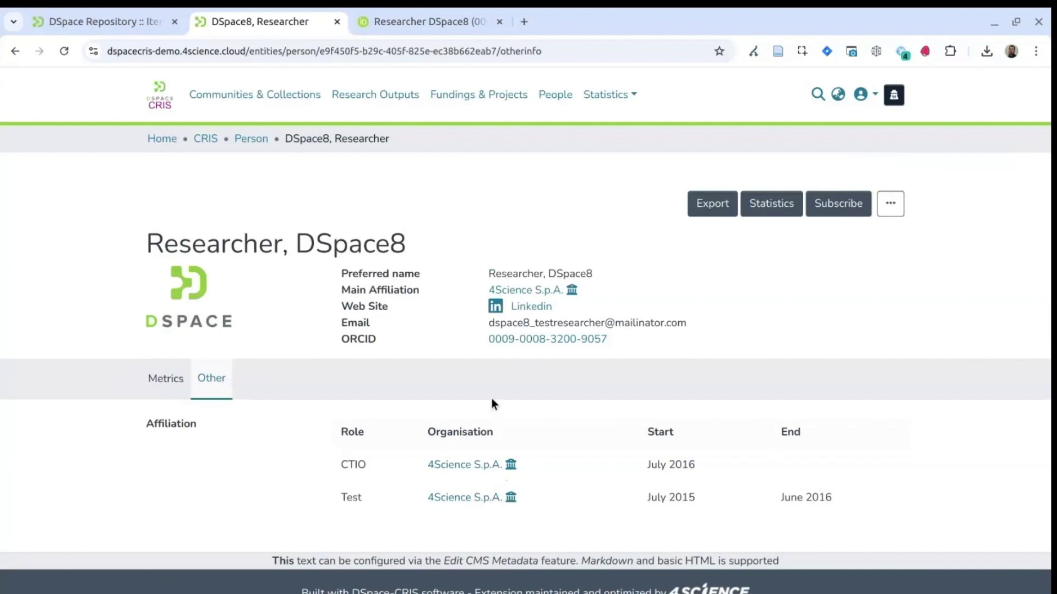
left_click_drag(335, 464, 853, 474)
left_click(898, 476)
left_click_drag(335, 464, 889, 470)
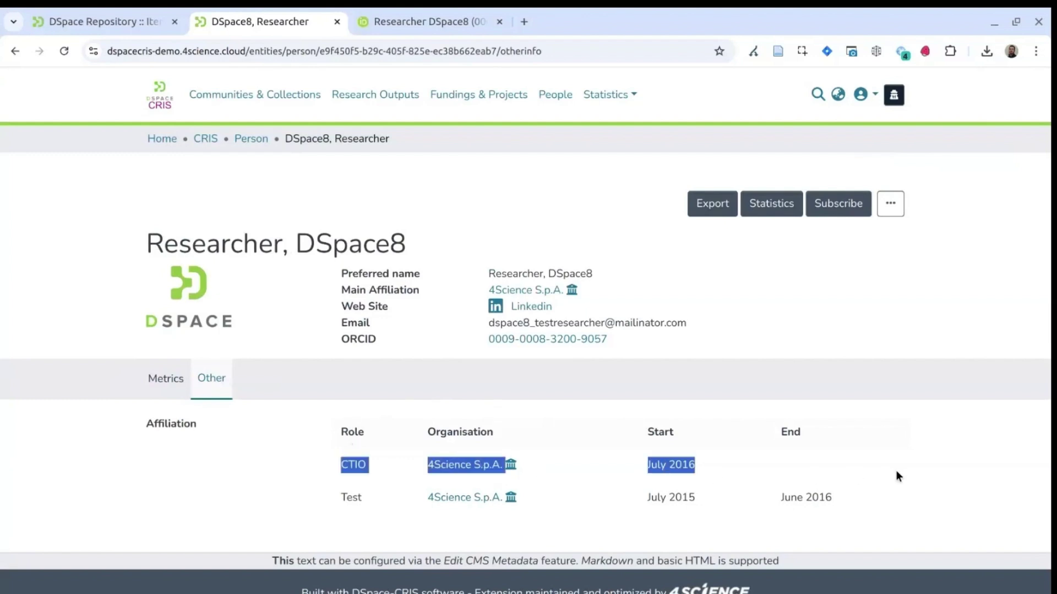
left_click(882, 479)
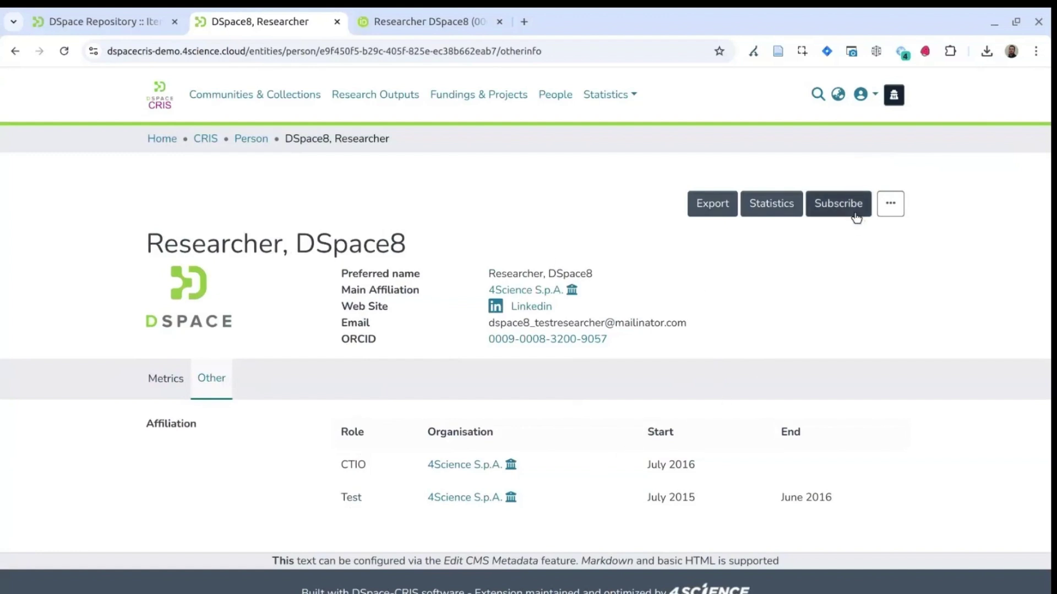
Stop impersonating the researcher and search the repository for the publication author's first name.
left_click(894, 94)
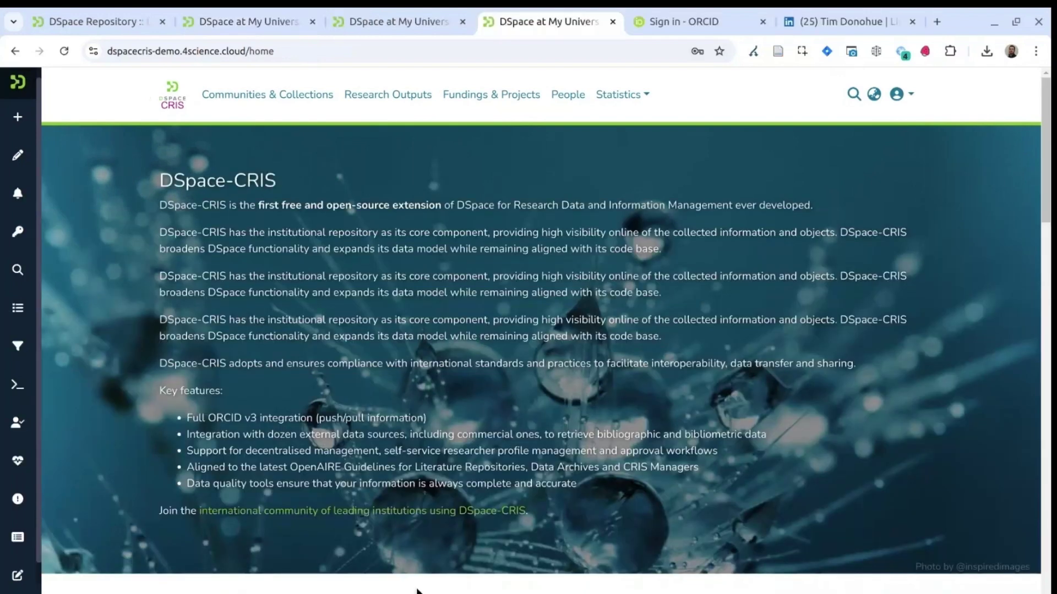
left_click(417, 592)
type("ti")
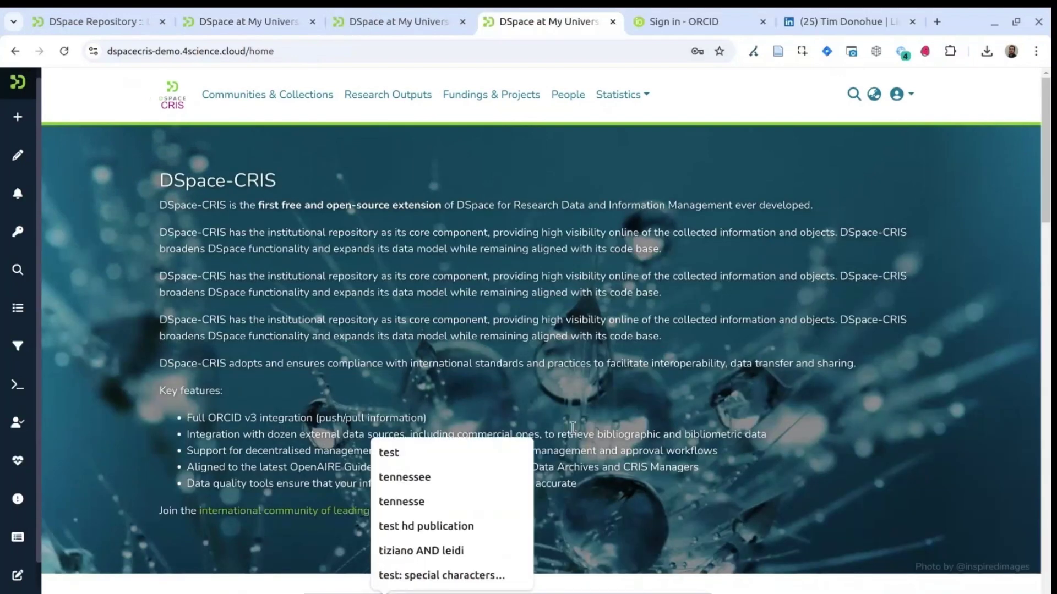
type("m")
key("Return")
Open the publication "DSpace administration issues: the community admin patch" and examine its two author entries.
scroll(589, 405, "down", 4)
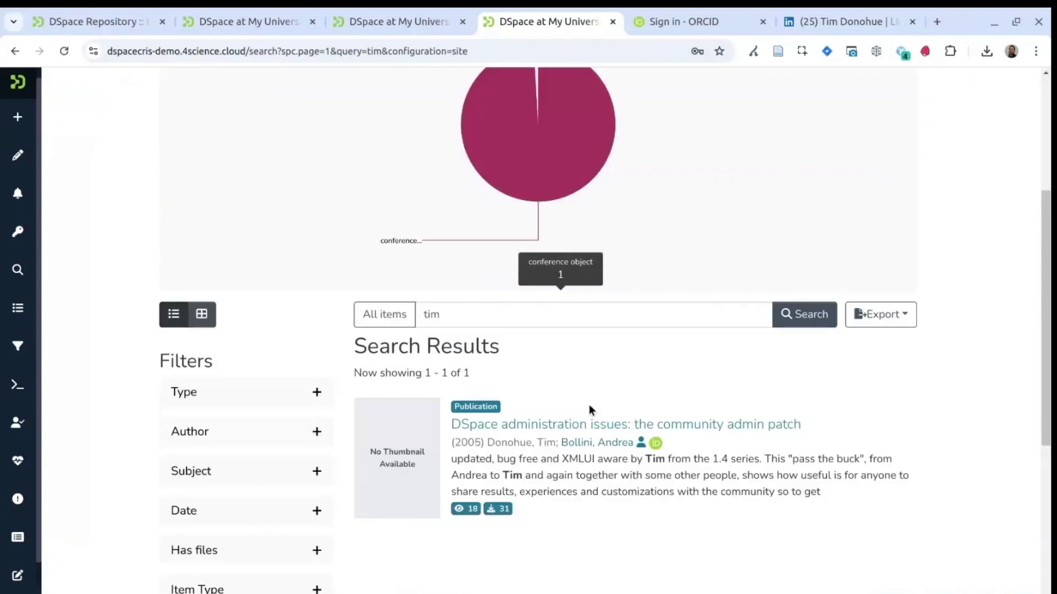
left_click(558, 425)
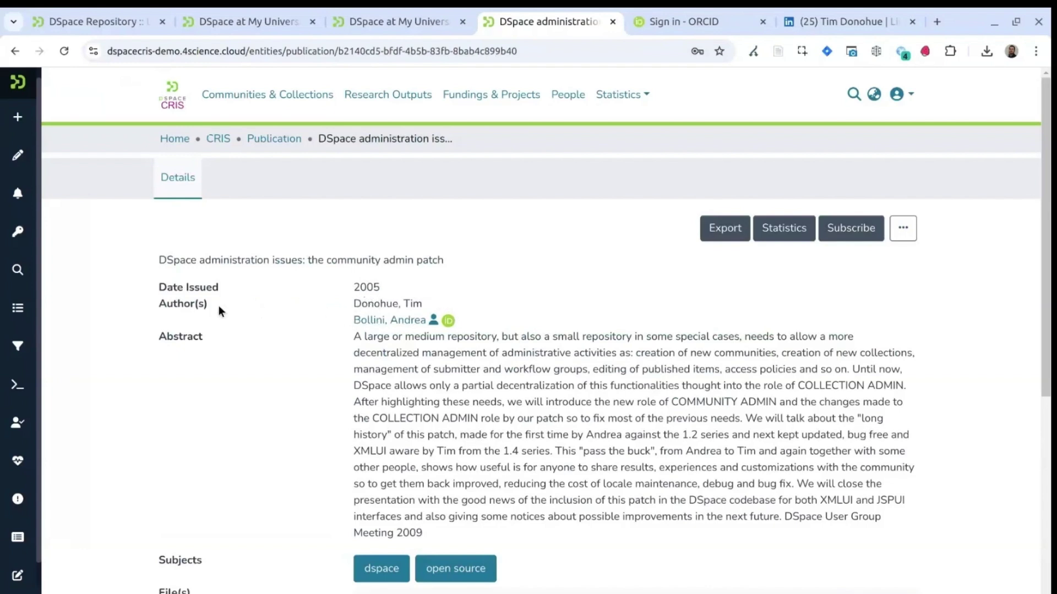
left_click_drag(353, 302, 422, 304)
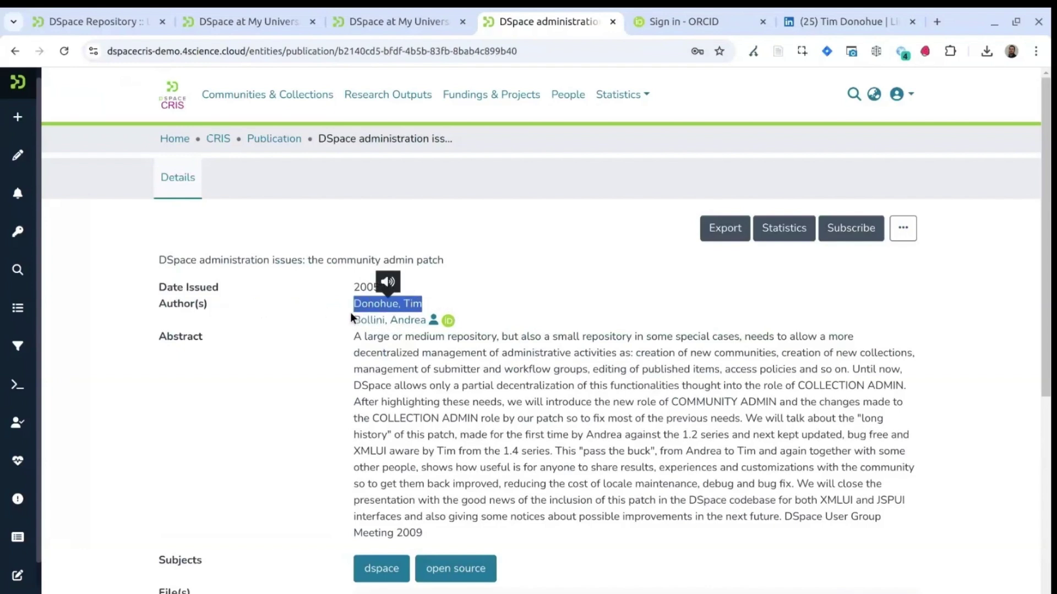
left_click_drag(352, 320, 468, 322)
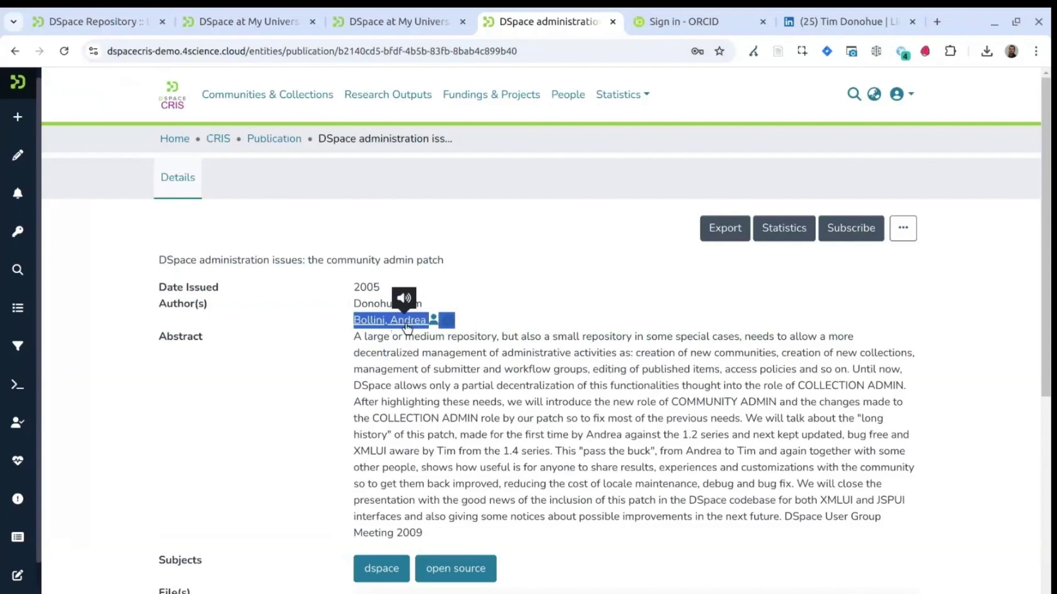
left_click(508, 316)
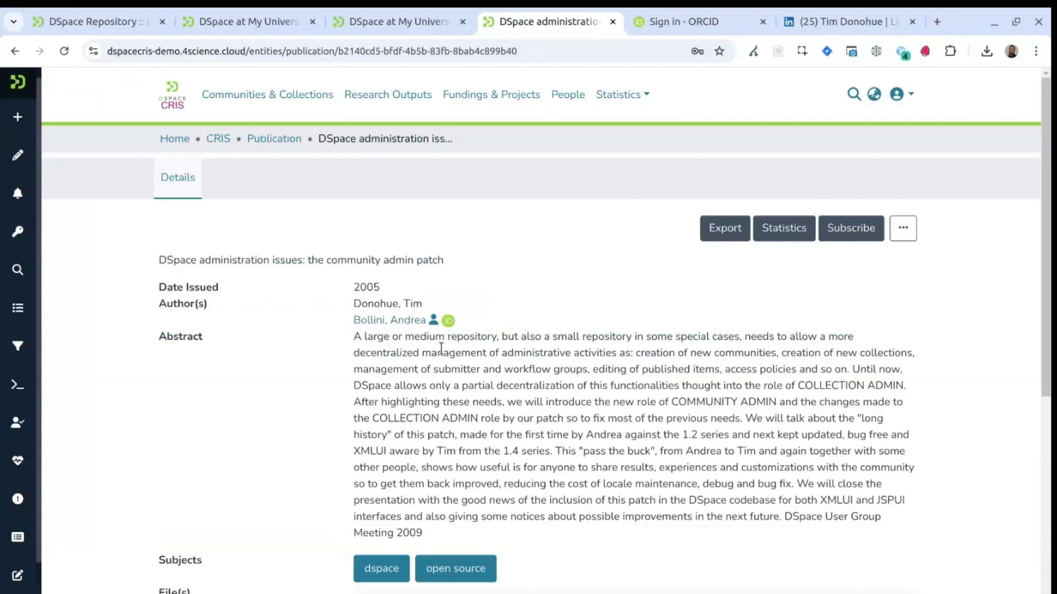
View the second author's linked profile and return to the publication record to examine its details.
left_click(402, 324)
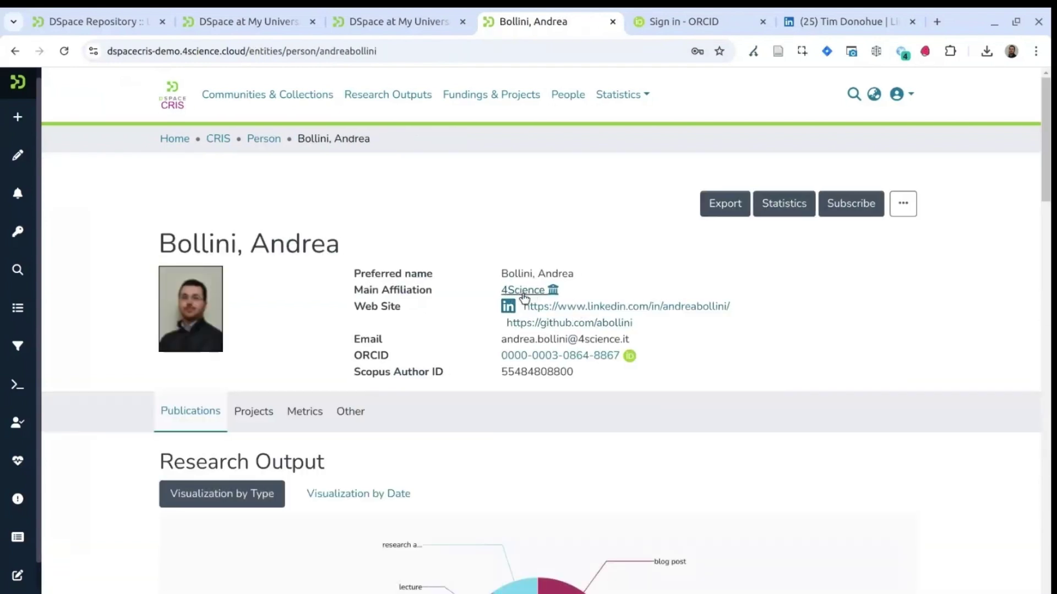
left_click(15, 51)
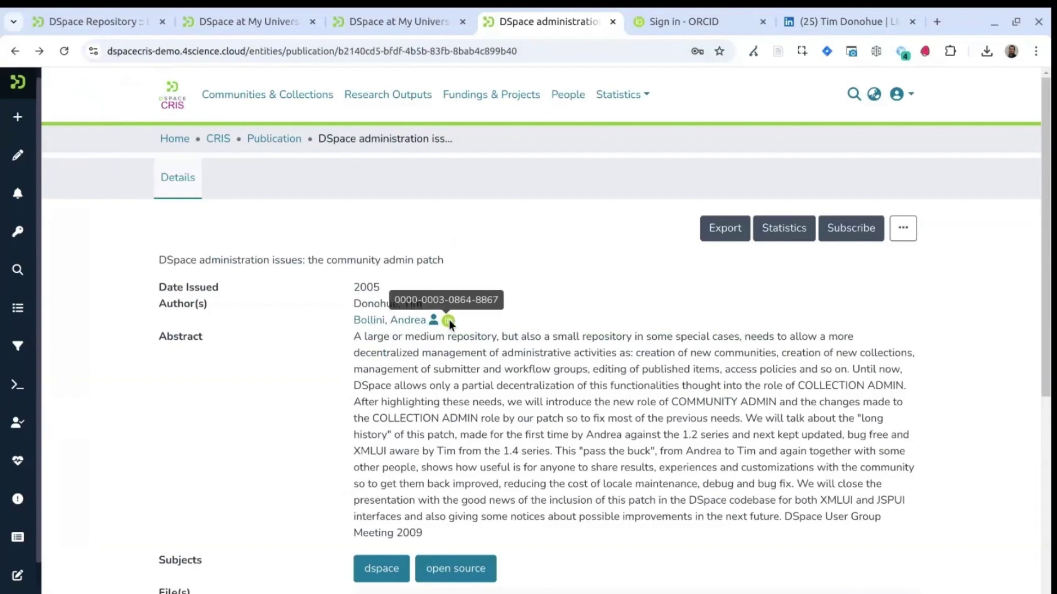
scroll(591, 351, "down", 3)
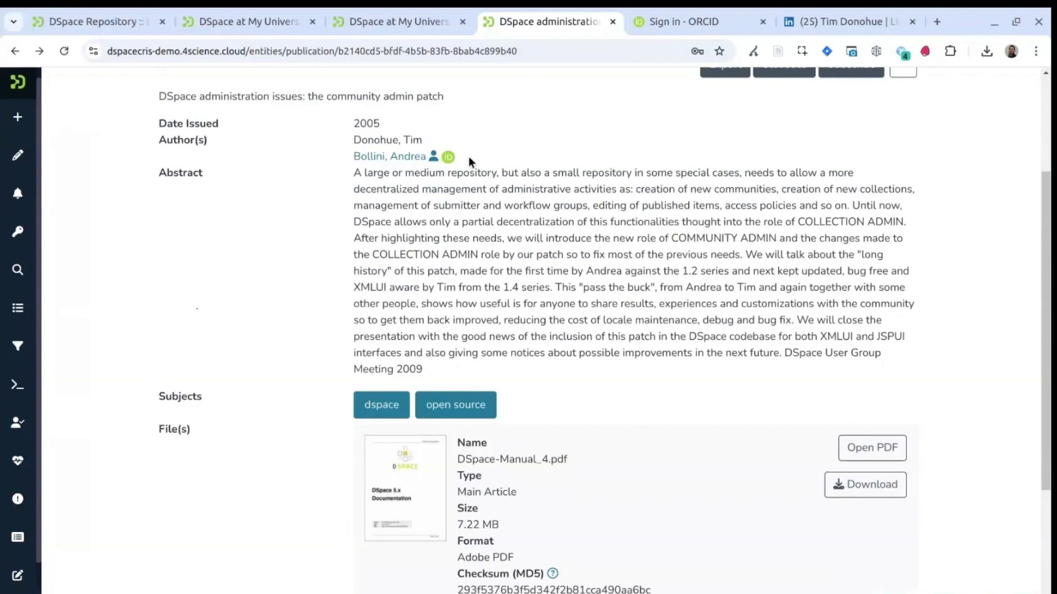
scroll(604, 318, "up", 2)
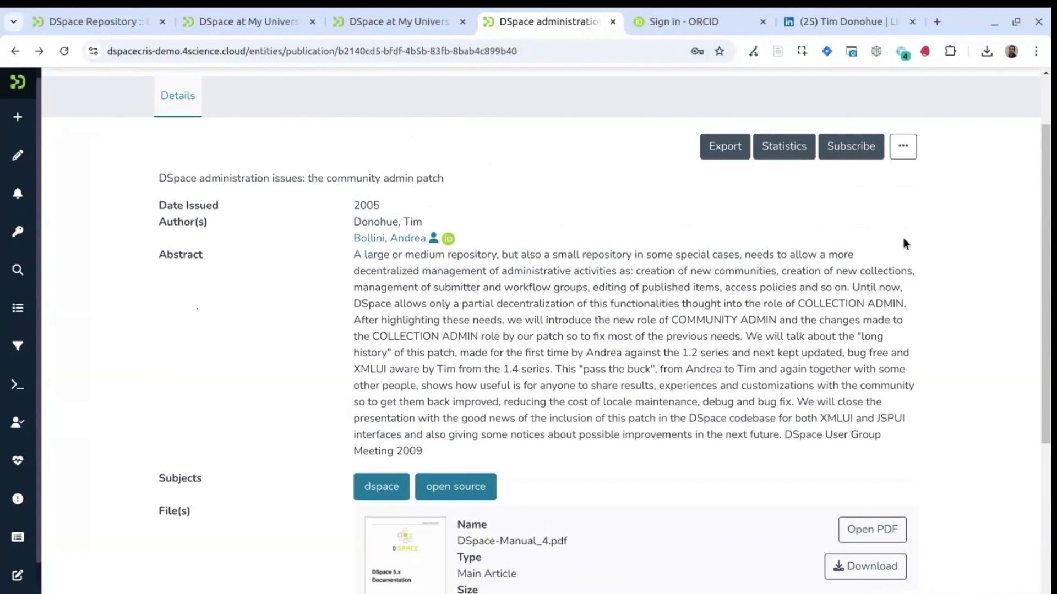
Edit all the details of the publication and open the first author's entry.
left_click(903, 146)
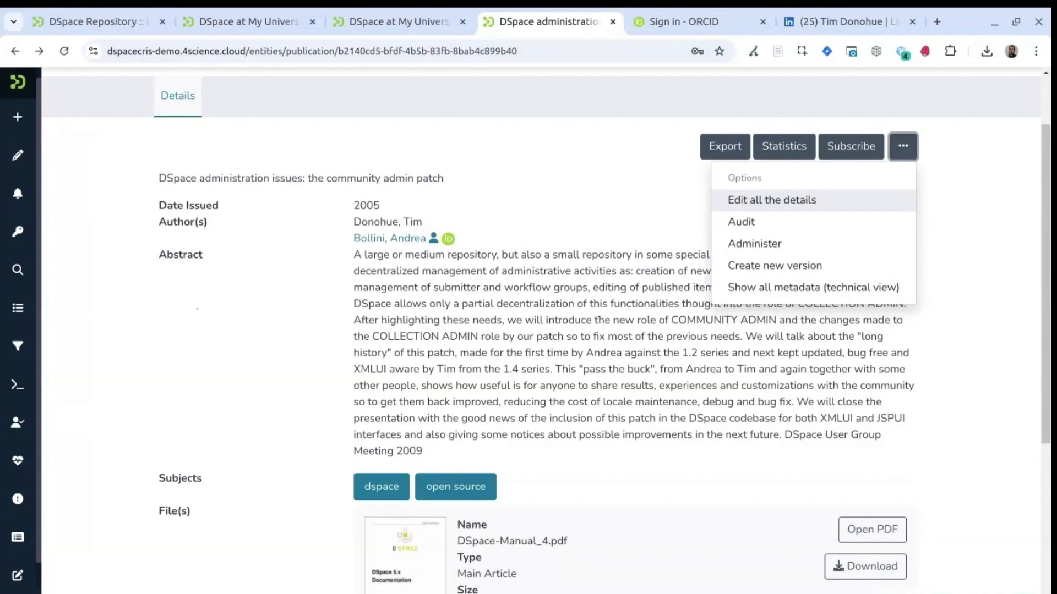
left_click(772, 200)
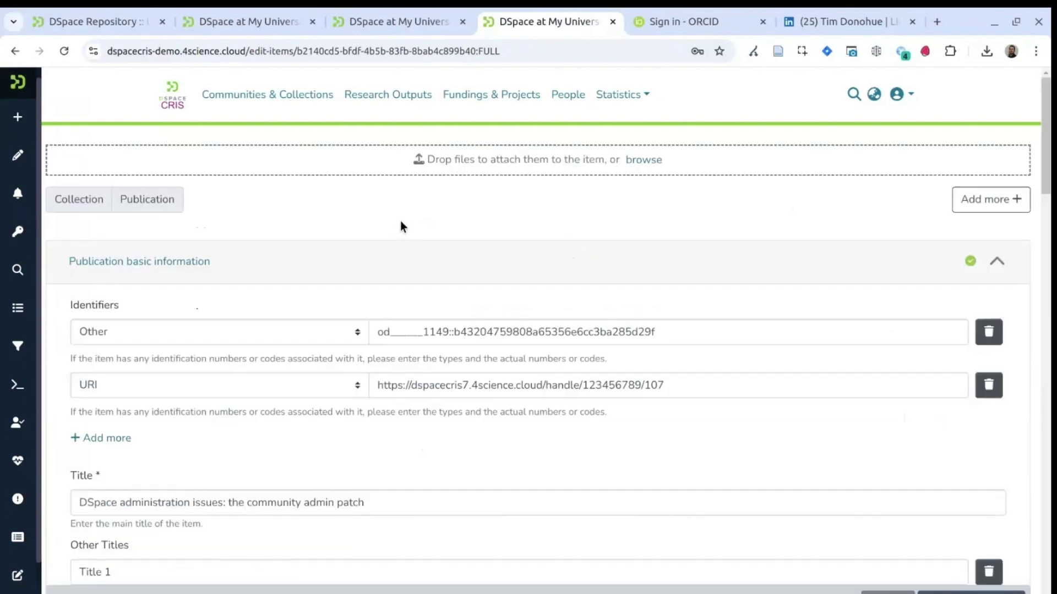
scroll(408, 234, "down", 7)
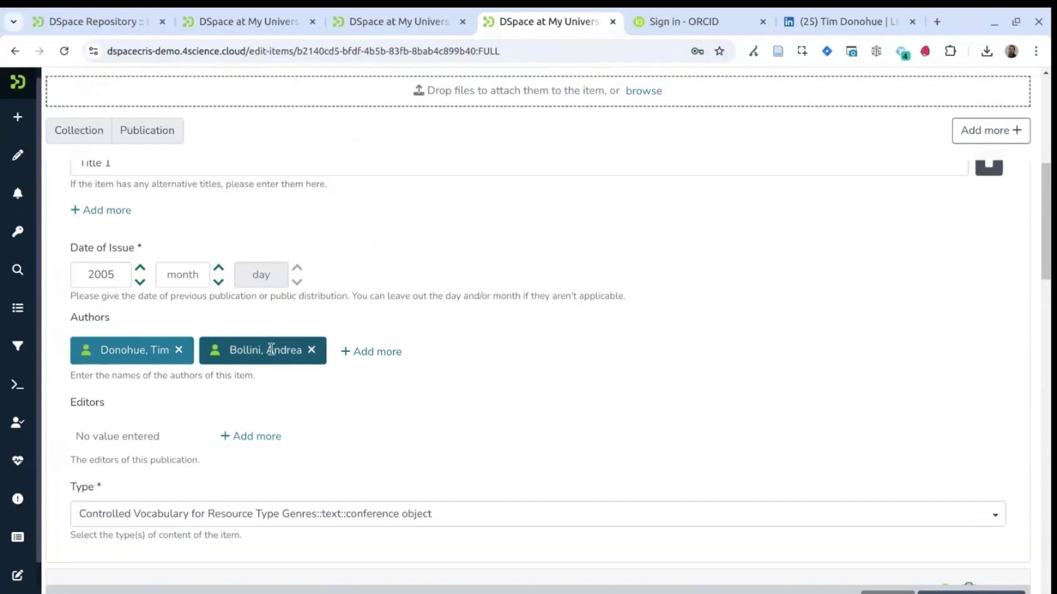
left_click(127, 351)
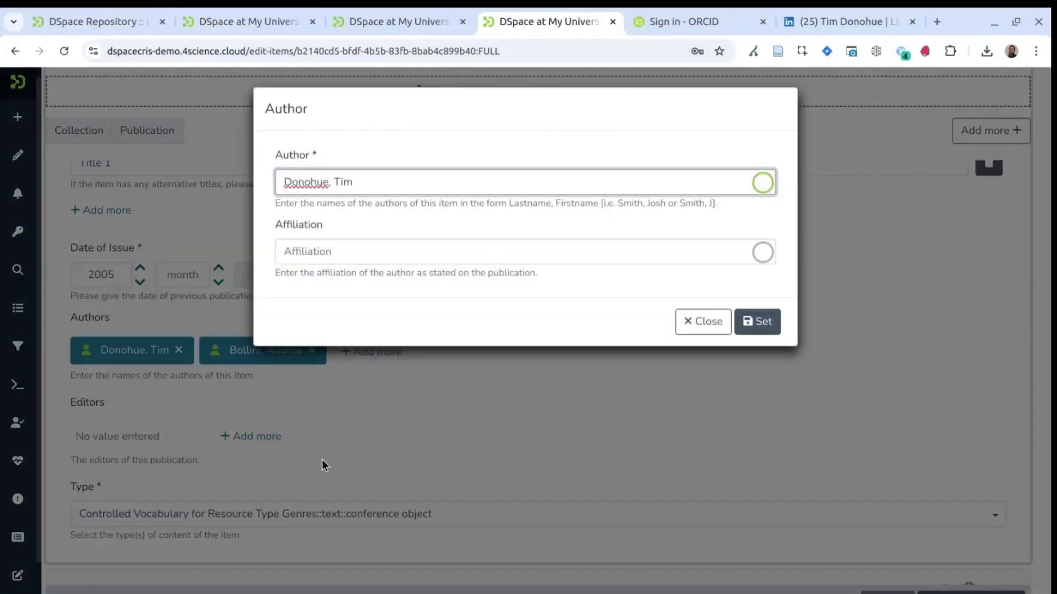
Set the first author's affiliation to the ROR organisation University of Illinois Urbana-Champaign.
left_click(344, 245)
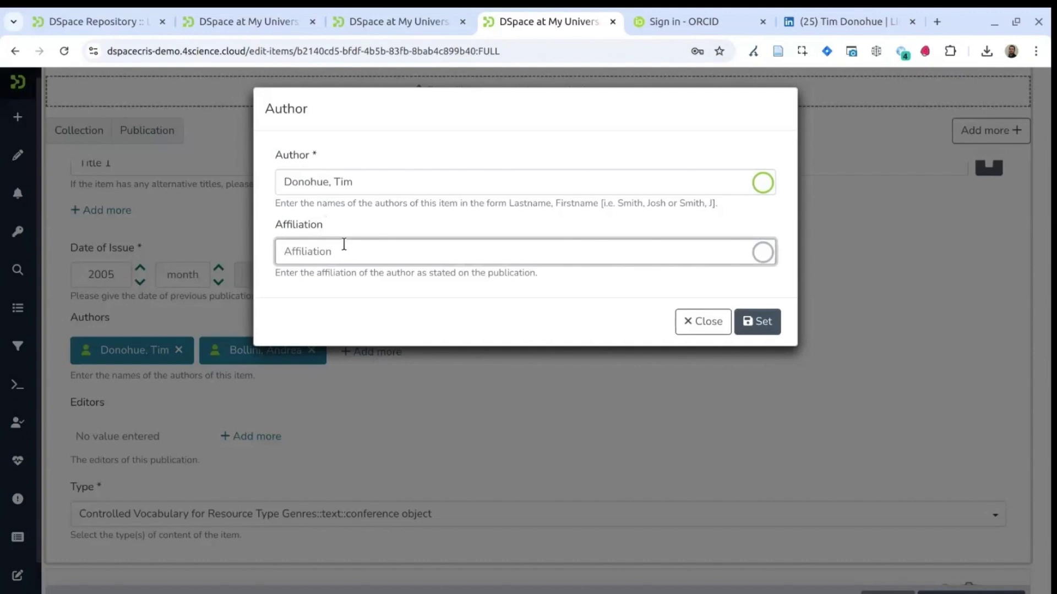
type("university of ")
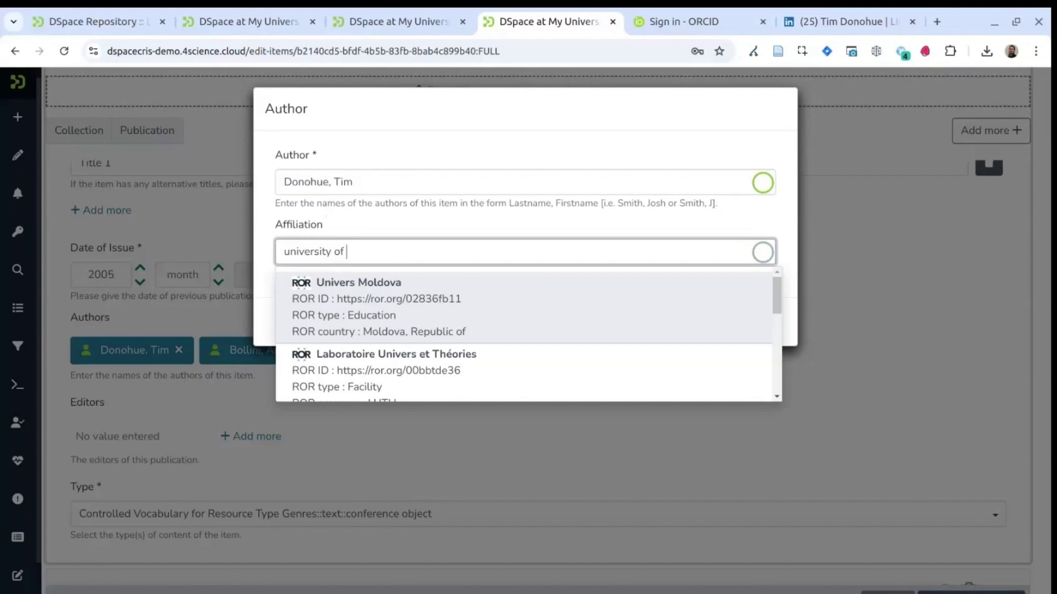
type("illinois")
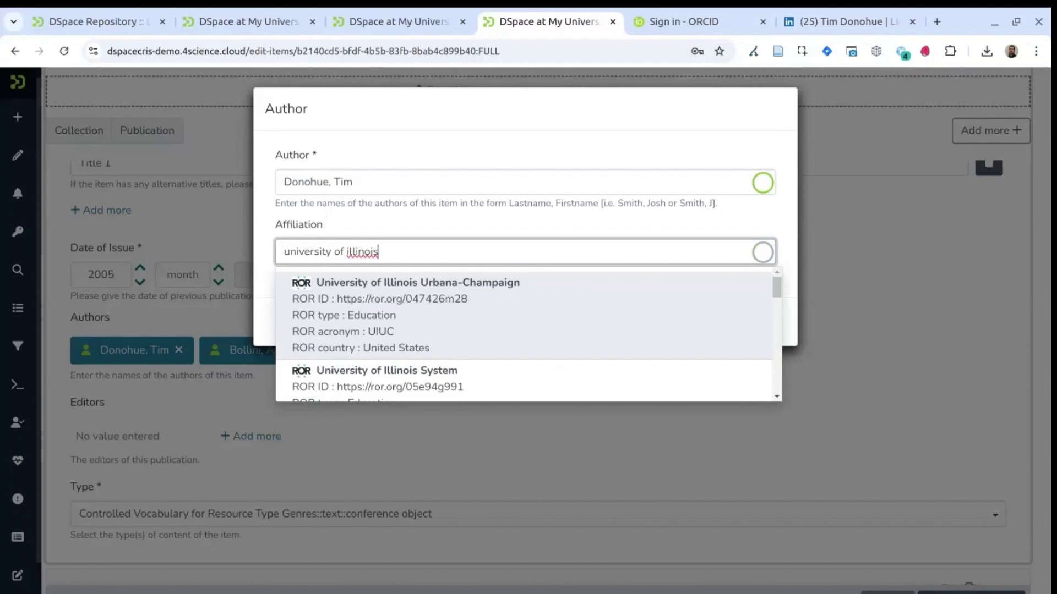
left_click(491, 298)
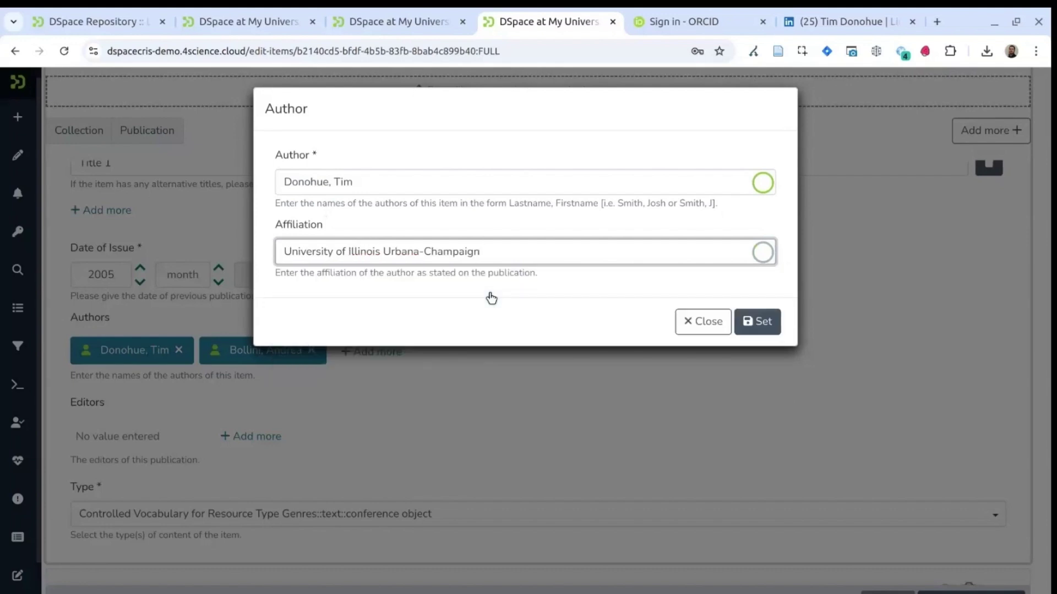
left_click(761, 319)
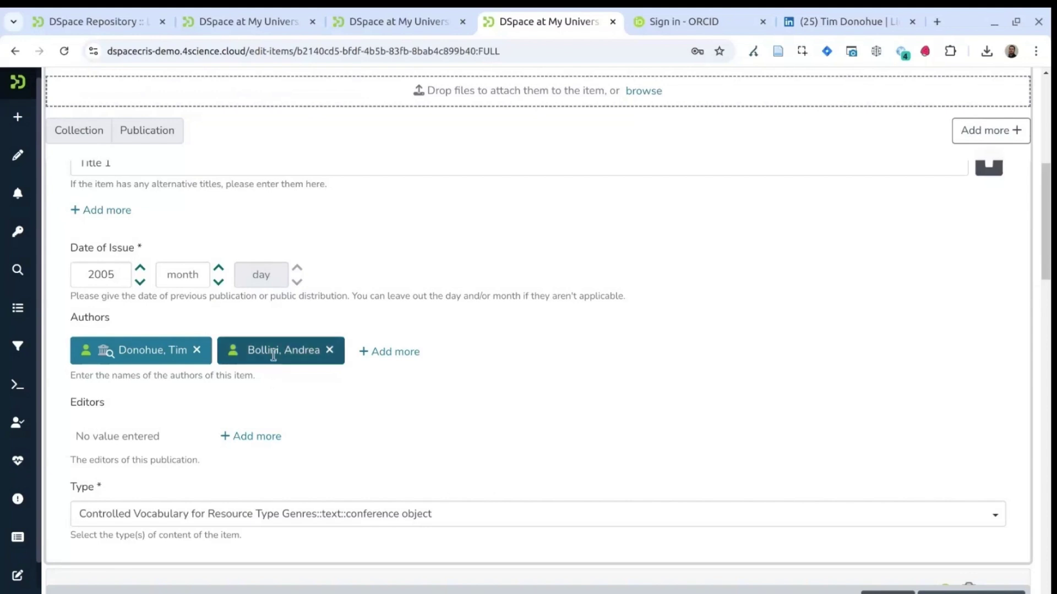
Set the second author's affiliation to the ROR organisation Cineca and save the publication.
left_click(299, 360)
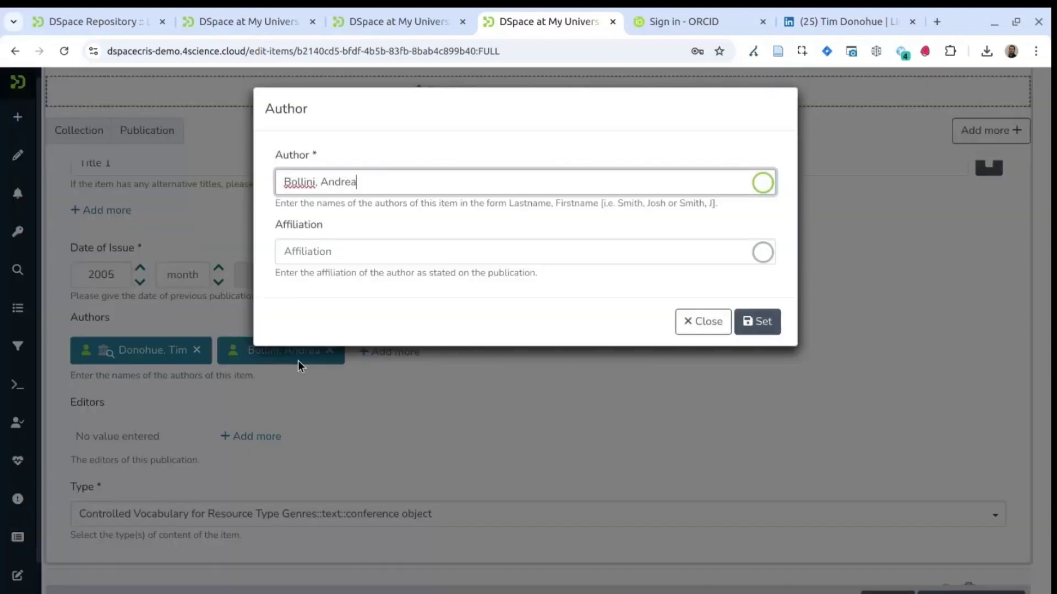
left_click(397, 260)
type("cineca")
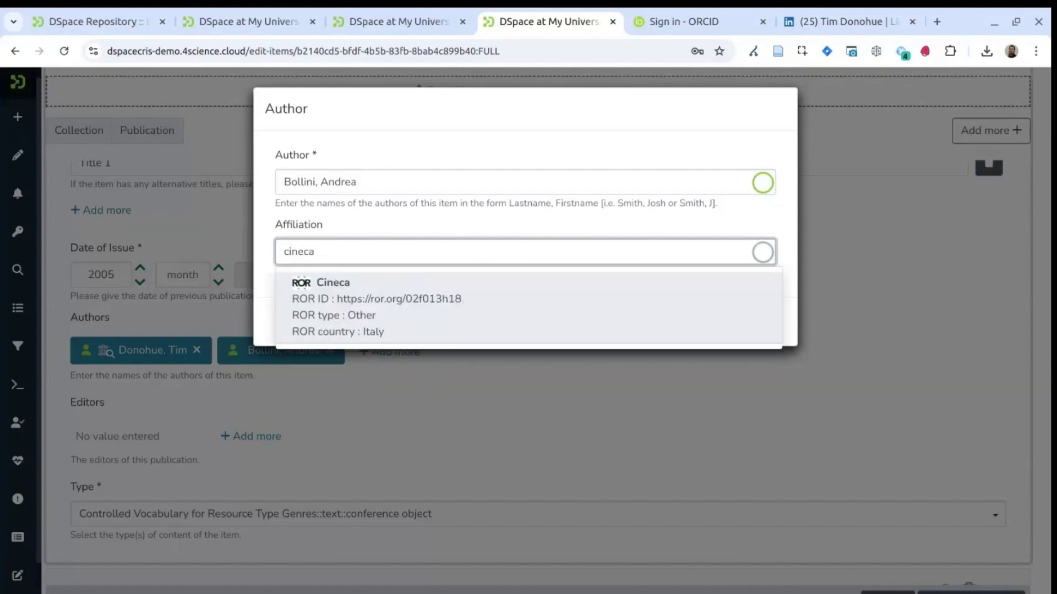
left_click(488, 308)
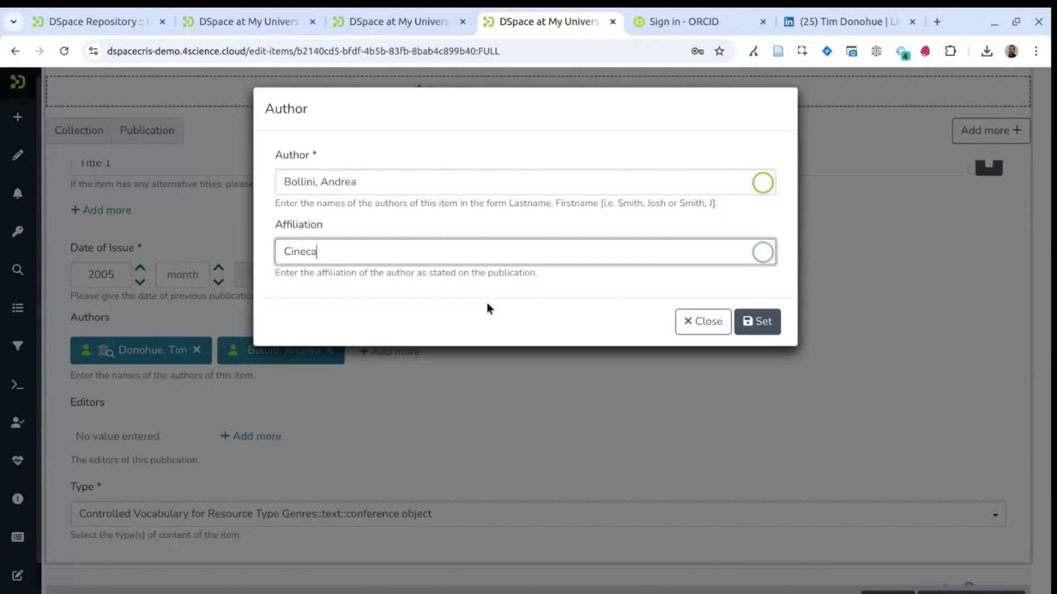
left_click(767, 324)
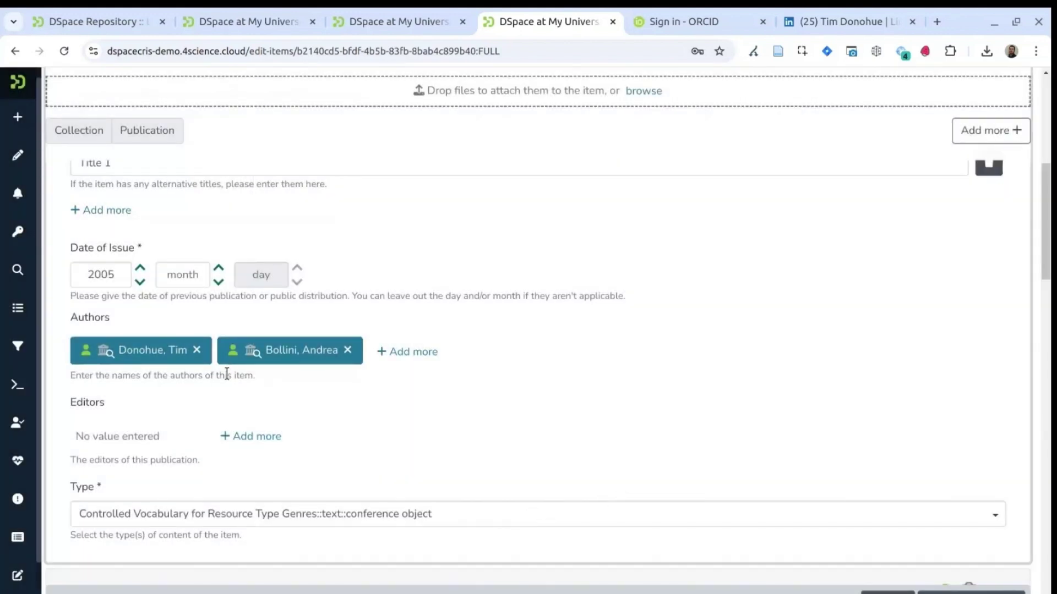
left_click(905, 574)
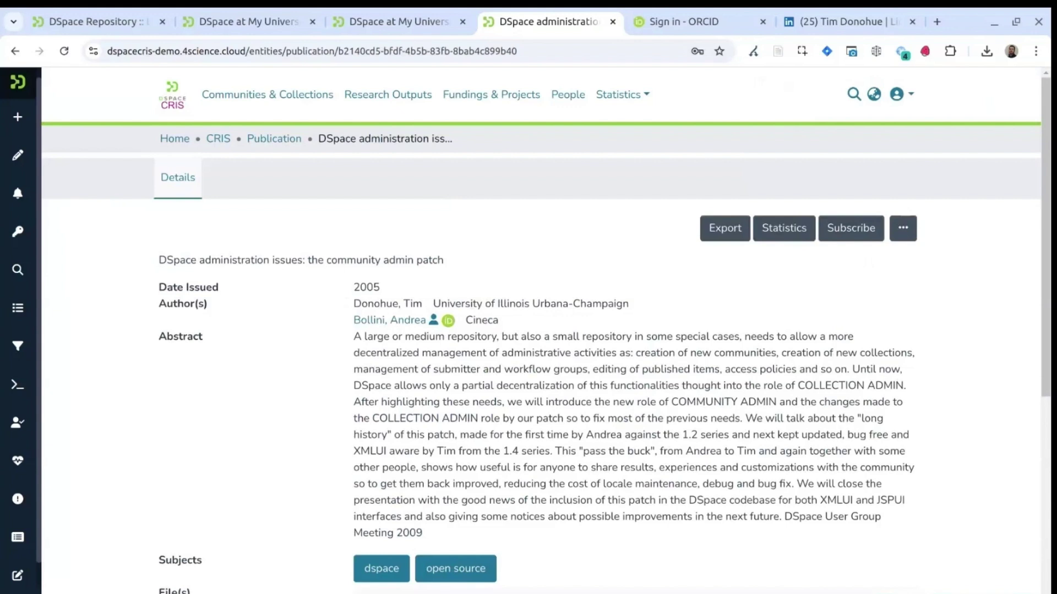
Examine the first author's affiliation on the publication record and reopen all its details for editing at the authors list.
left_click_drag(353, 303, 634, 305)
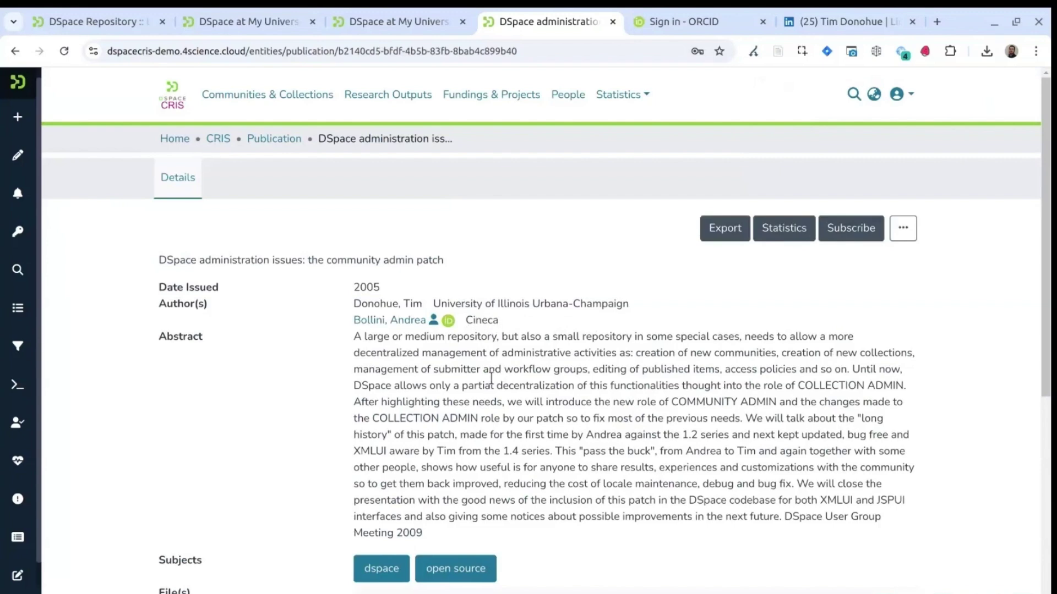
left_click(903, 227)
left_click(796, 282)
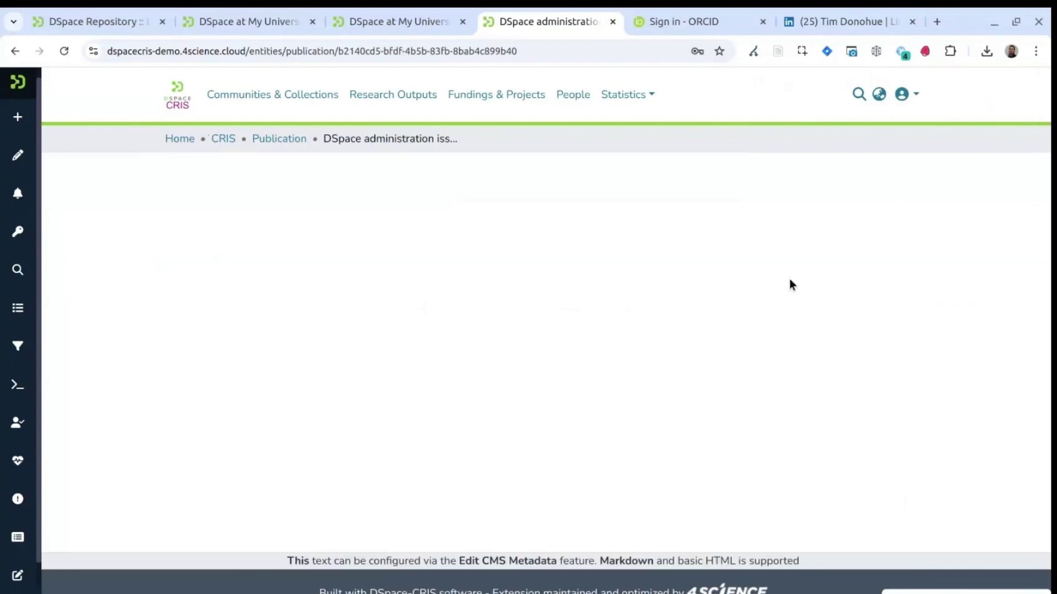
scroll(498, 338, "down", 7)
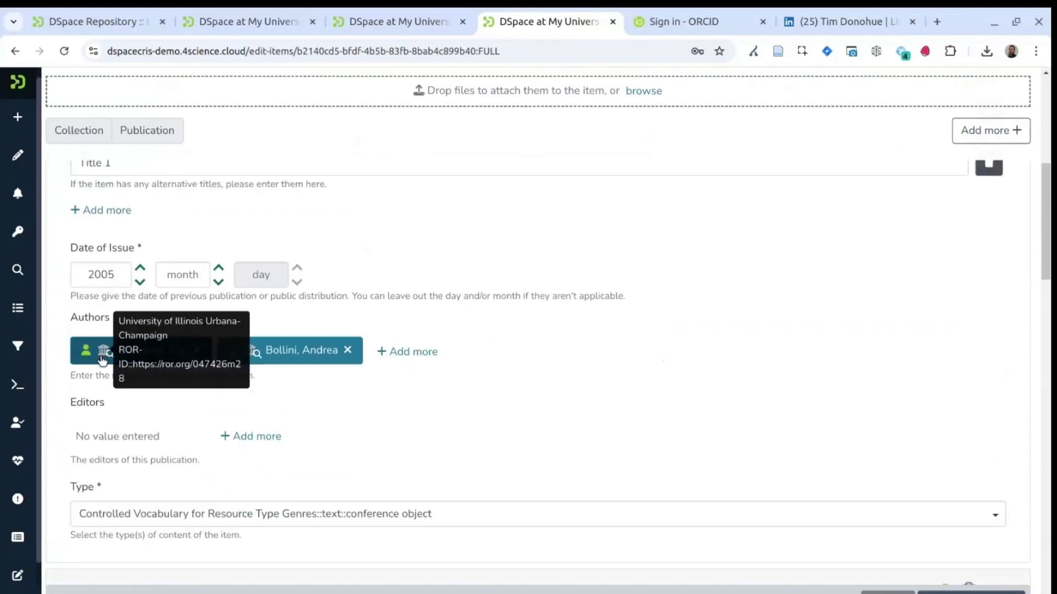
Review the first author's entry, close it unchanged, and reorder the authors so that the first one follows the second.
left_click(140, 353)
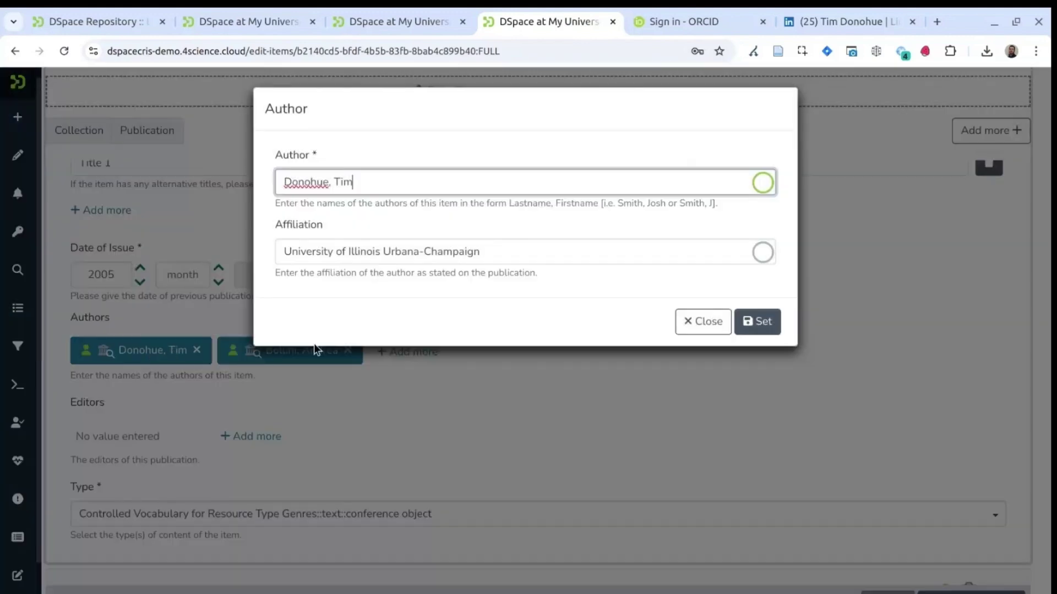
left_click(703, 321)
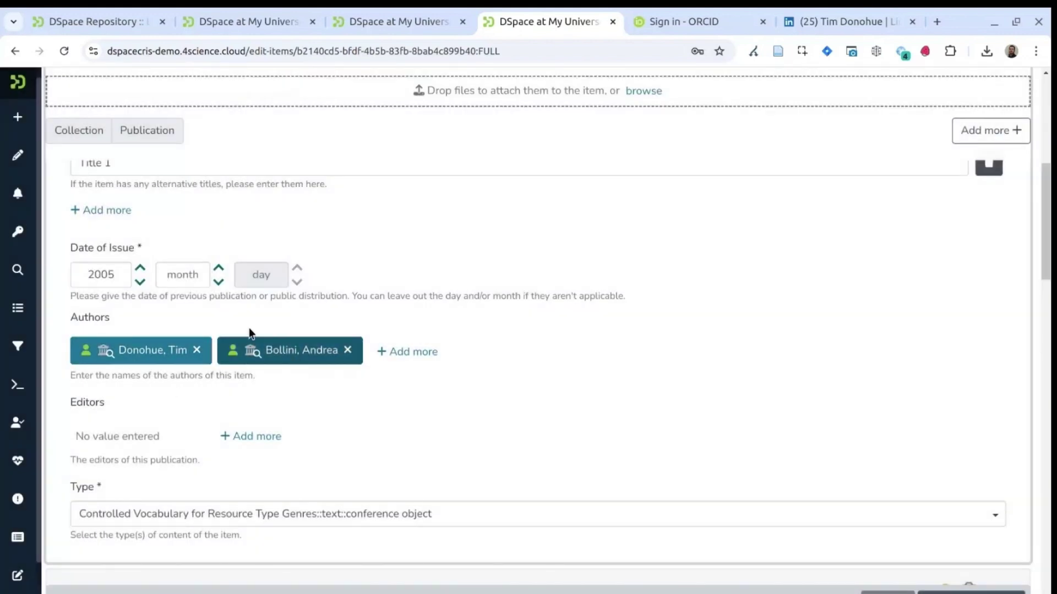
left_click_drag(126, 346, 300, 339)
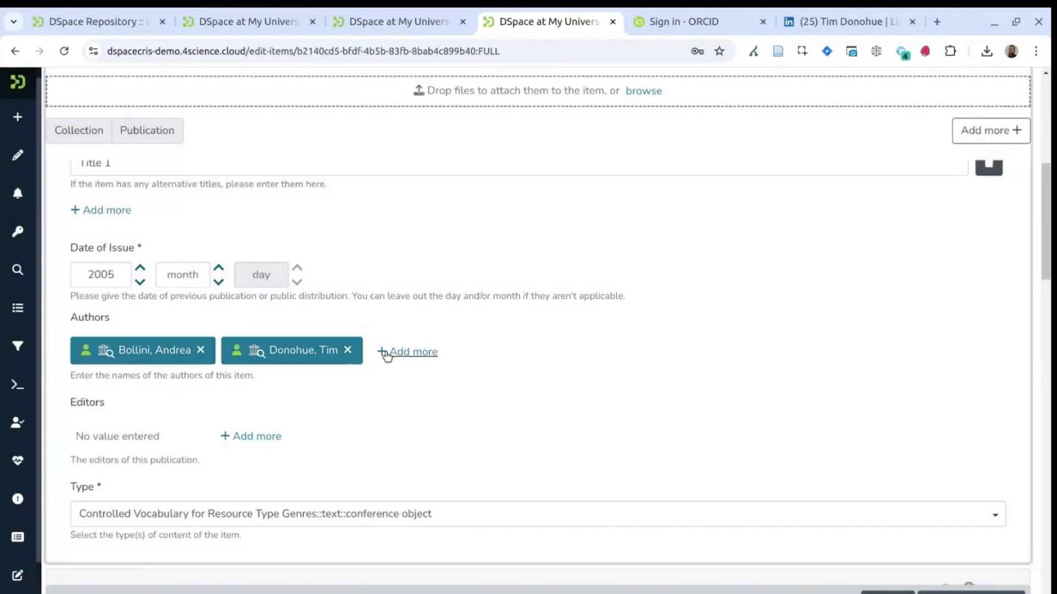